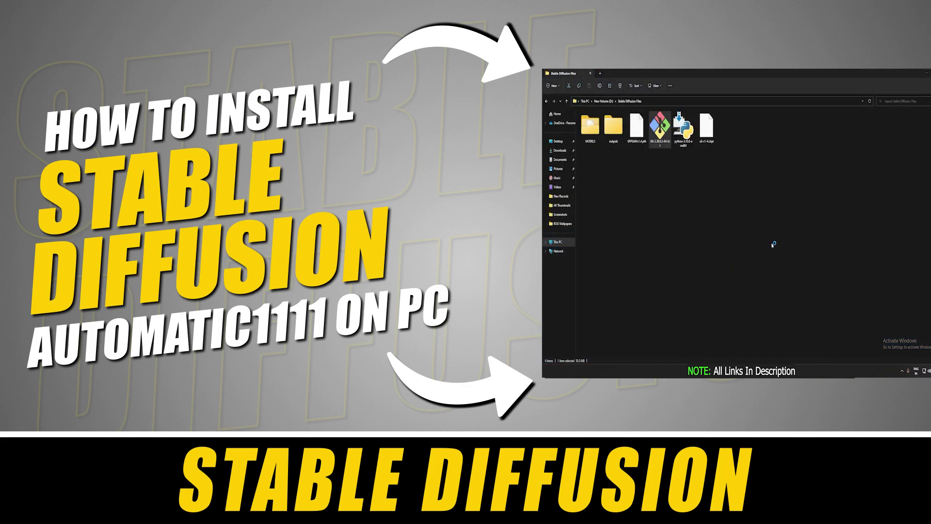
Accept the existing Git install folder and enable daily checks for Git for Windows updates
click(766, 265)
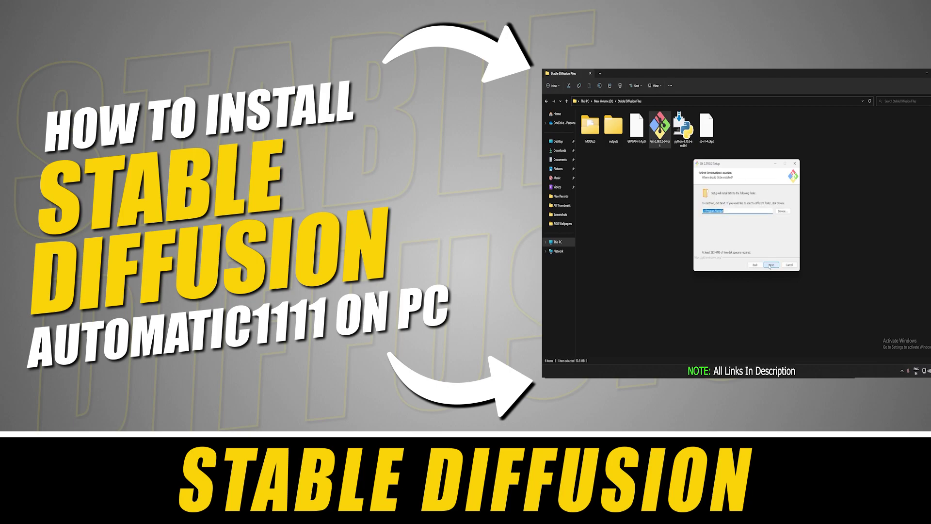
click(770, 265)
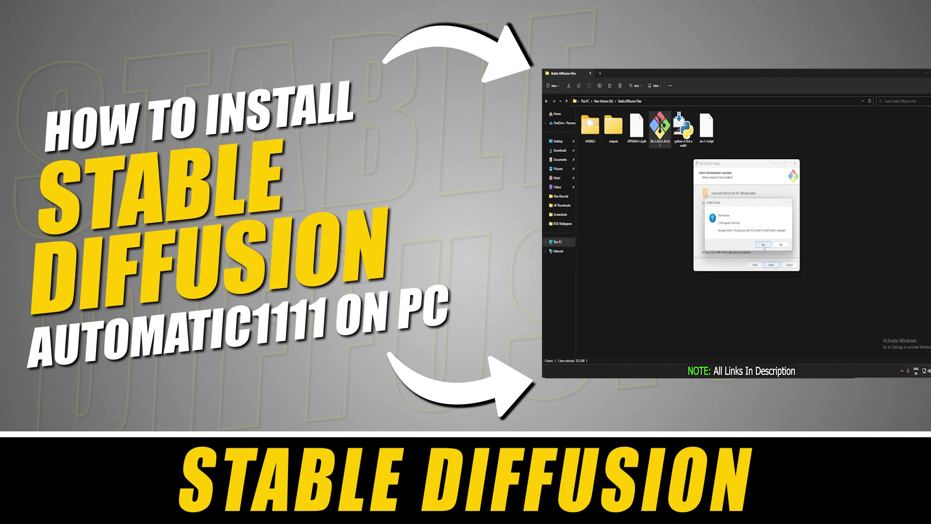
click(769, 245)
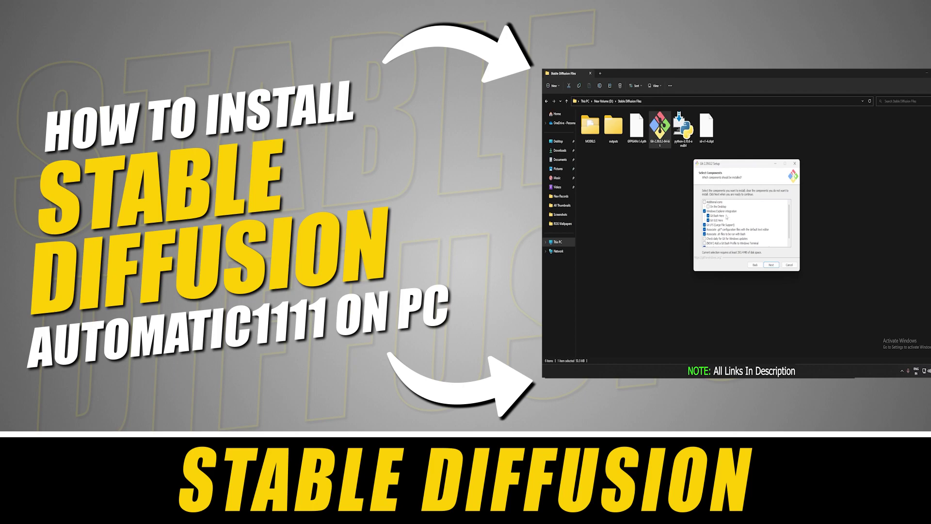
click(705, 239)
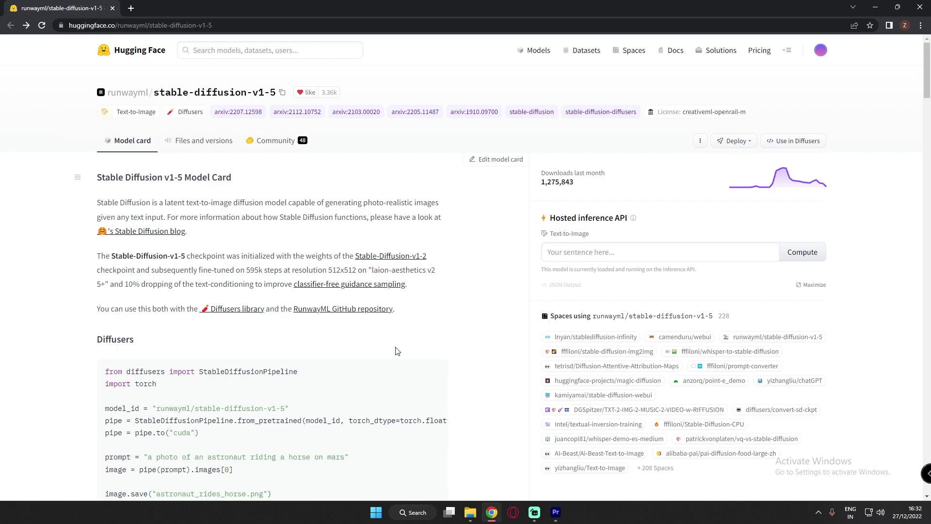
Scroll the v1-5 model card down to the v1-5-pruned-emaonly.ckpt and v1-5-pruned.ckpt downloads
scroll(396, 350, down, 4)
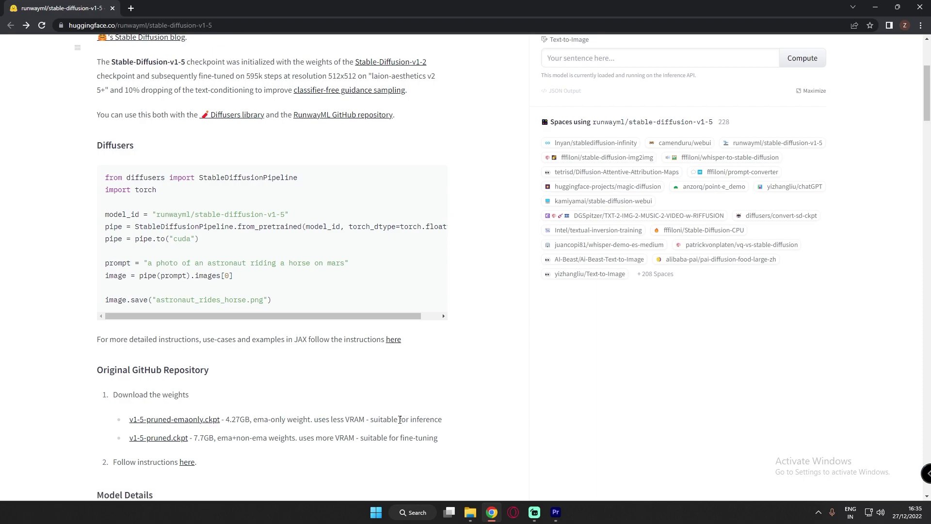
Copy the v1-5-pruned-emaonly.ckpt checkpoint from the MODELS folder
click(470, 512)
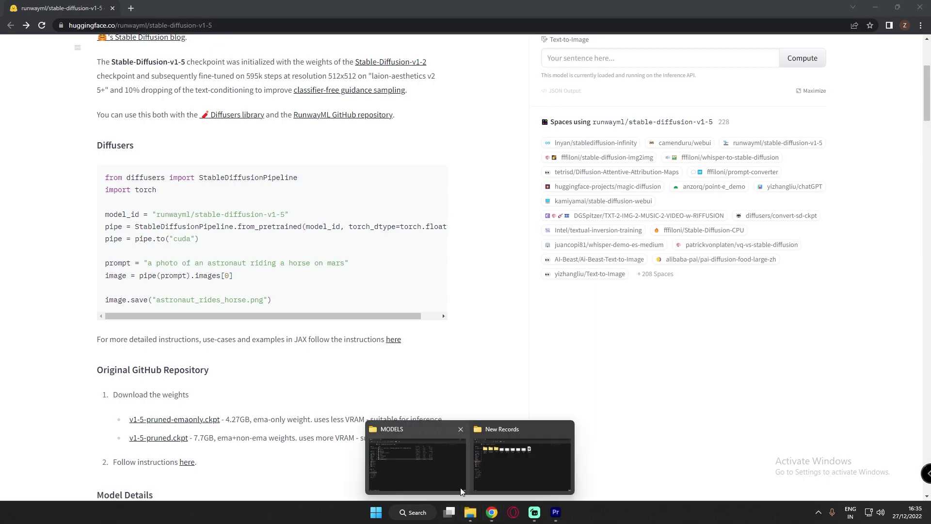
click(427, 485)
right_click(146, 196)
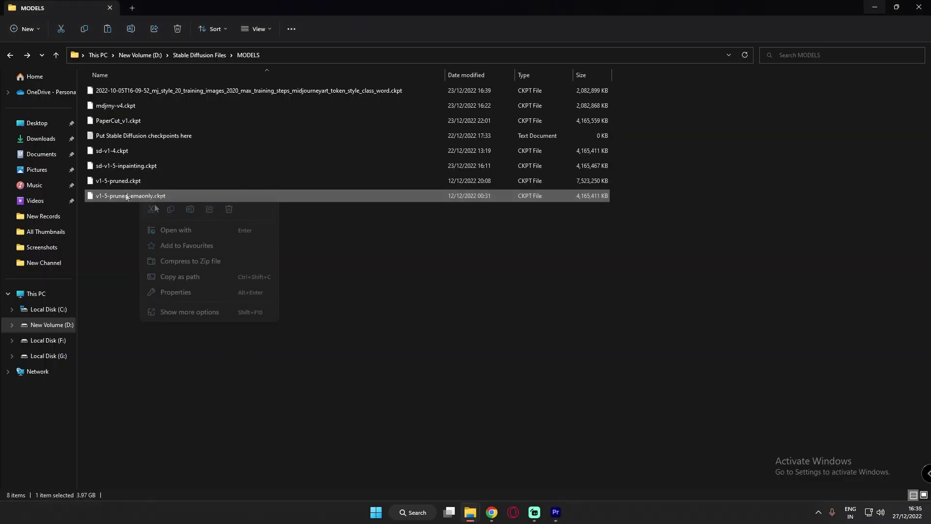
key(Escape)
Paste it into D:\AI\stable-diffusion-webui\models\Stable-diffusion and rename it model.ckpt
click(63, 328)
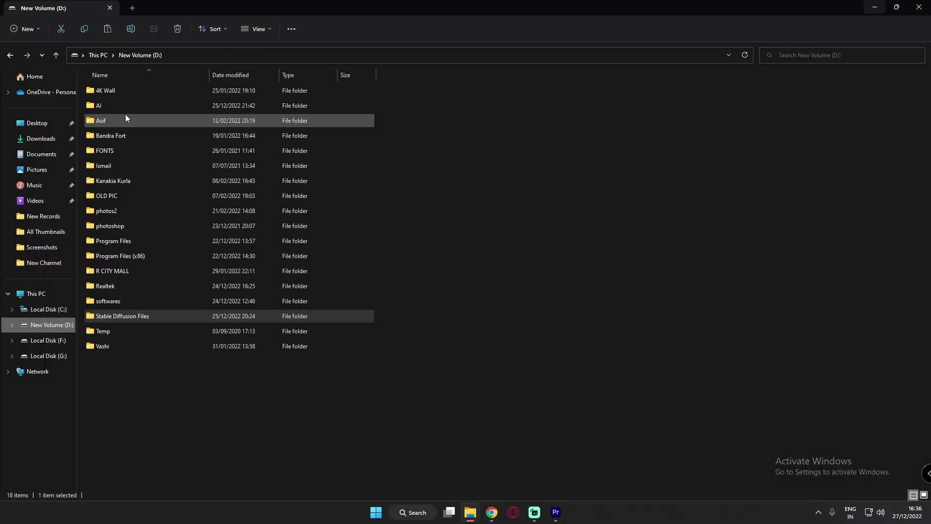
double_click(109, 106)
double_click(115, 92)
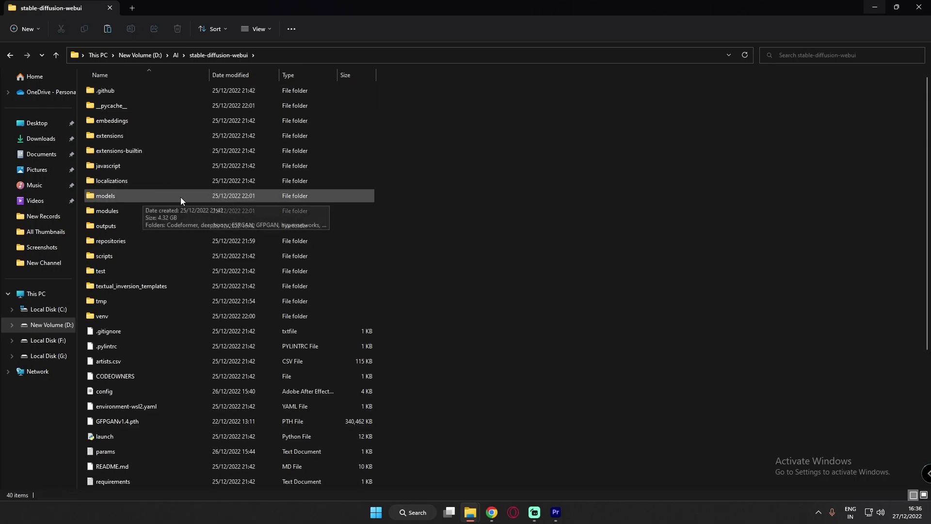
double_click(114, 196)
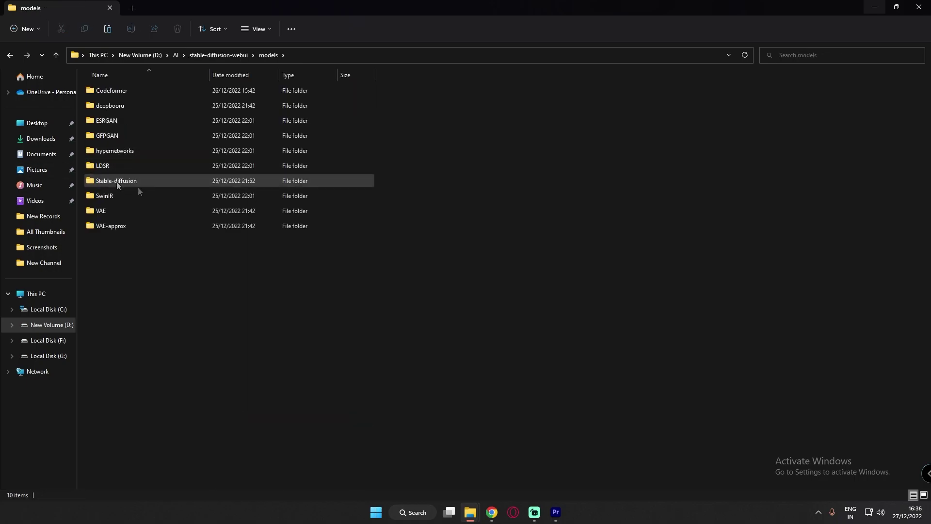
double_click(117, 181)
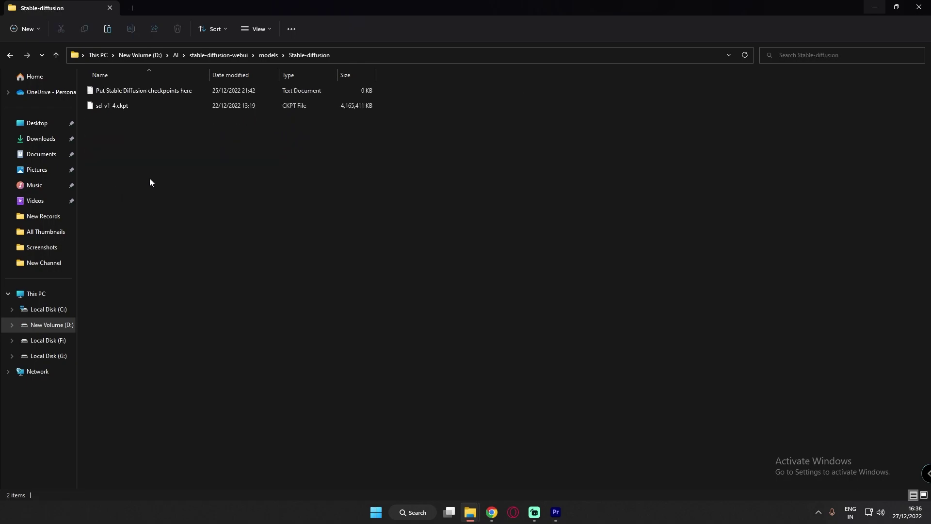
right_click(153, 142)
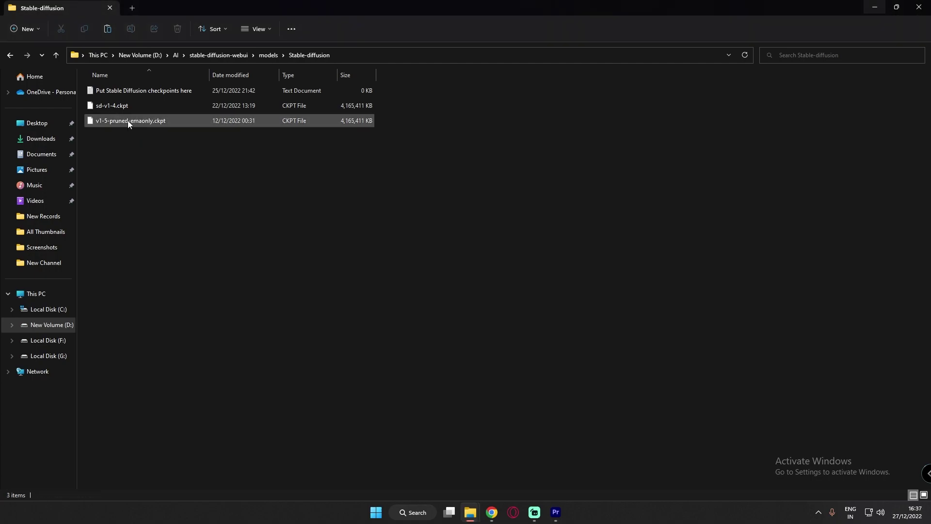
click(127, 120)
text(mod)
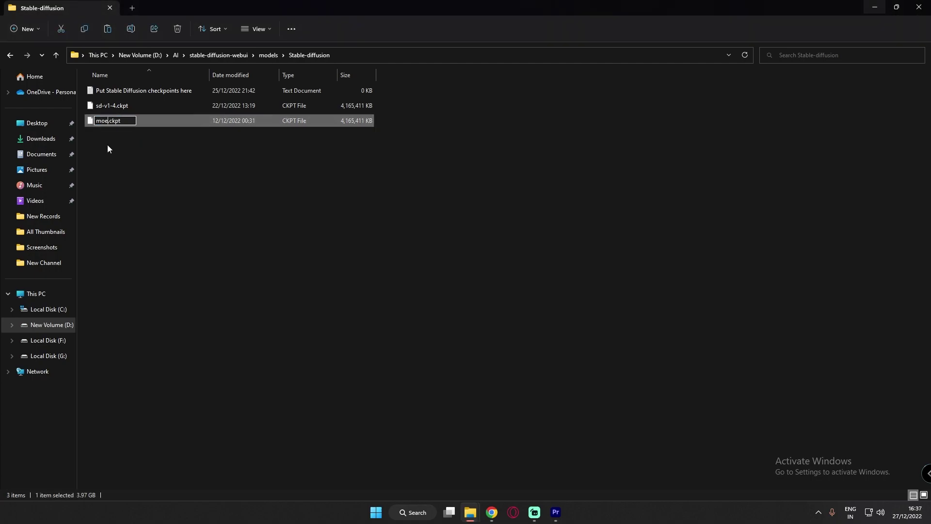
text(el)
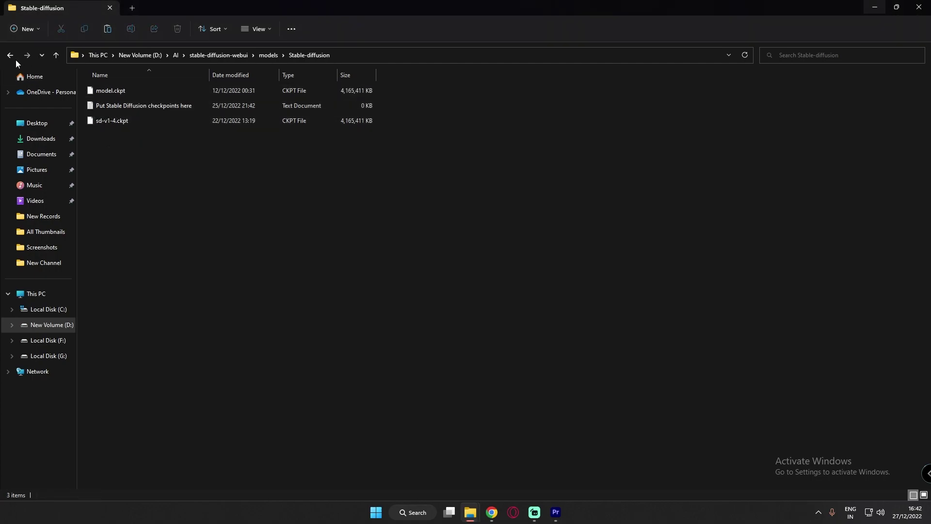
Return to stable-diffusion-webui and show the full context menu for webui-user.bat
click(9, 55)
click(9, 55)
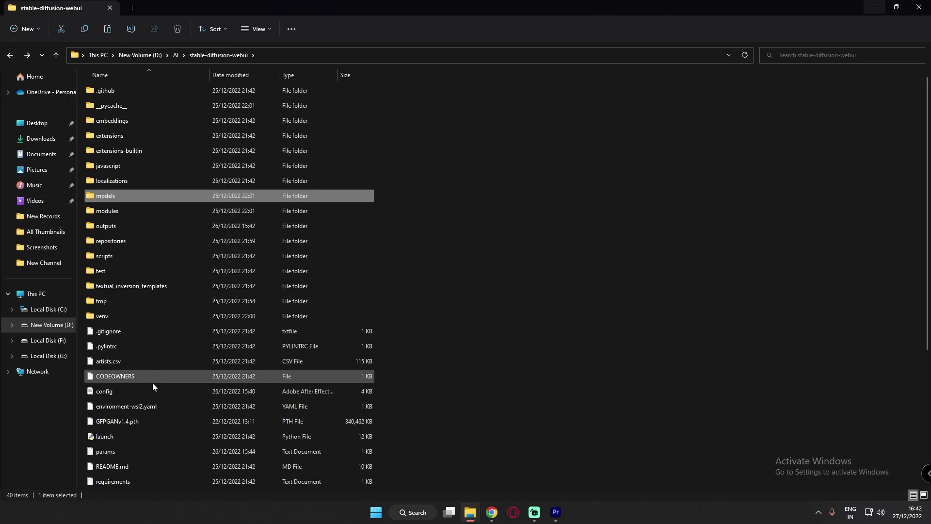
scroll(152, 386, down, 4)
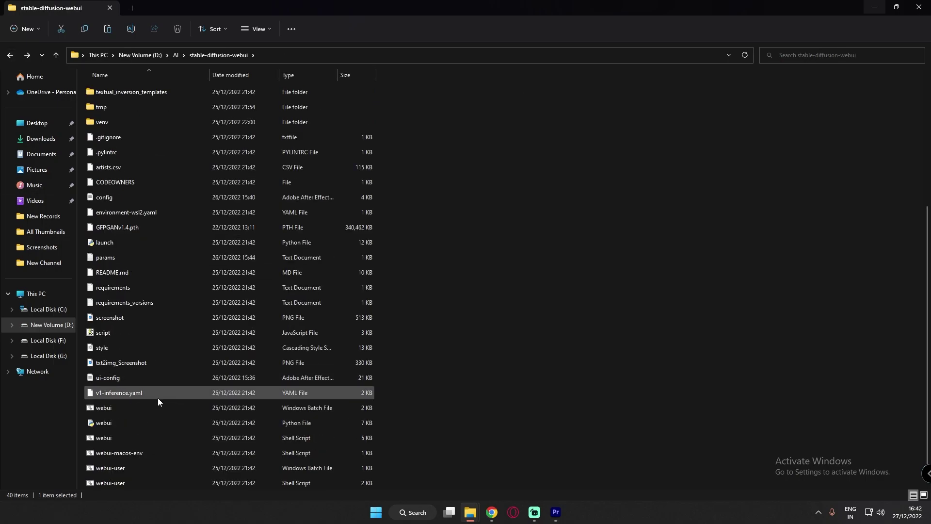
right_click(118, 470)
click(168, 464)
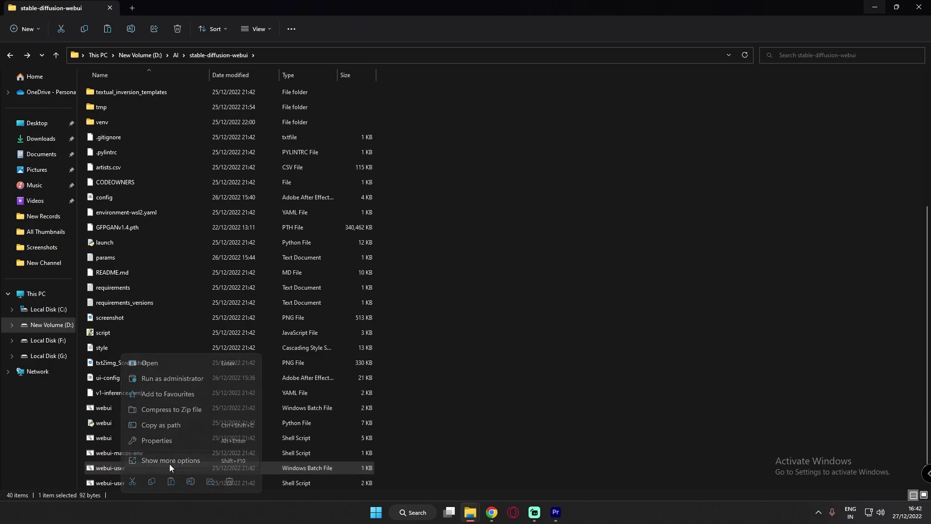
Edit webui-user.bat in Notepad, adding 'git pull' and 'pause' lines at the top
click(202, 243)
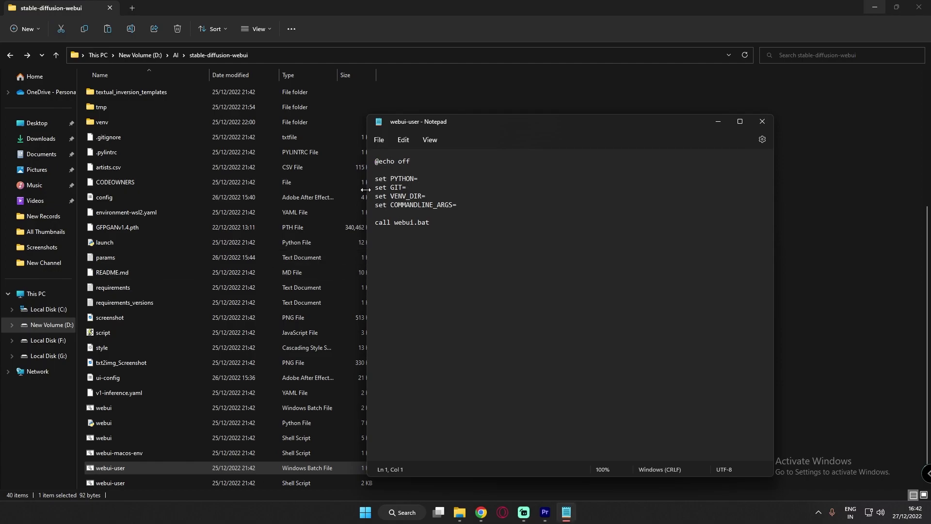
key(Return)
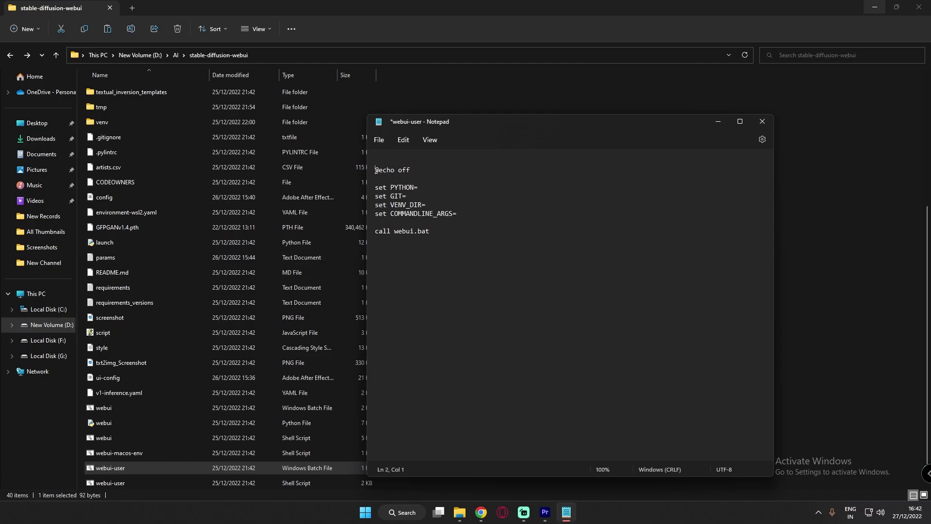
key(Up)
text(gi)
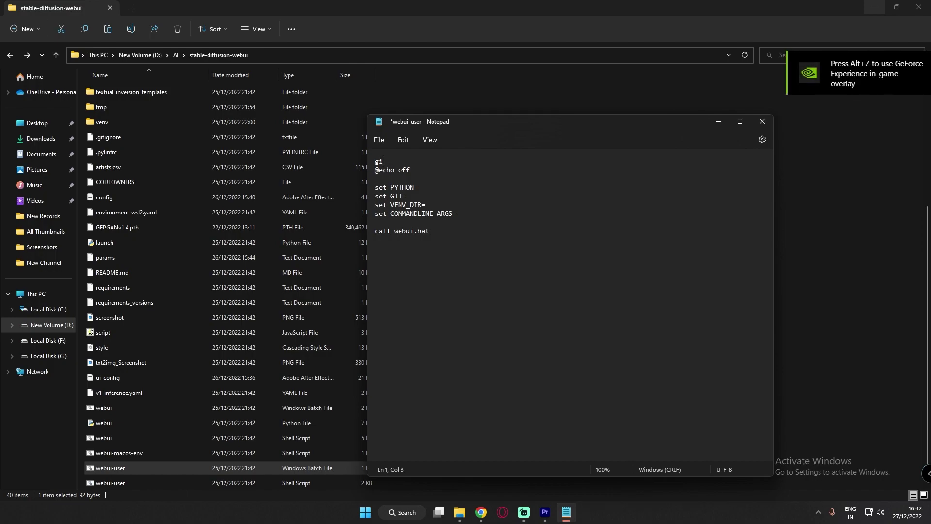
text(t pull)
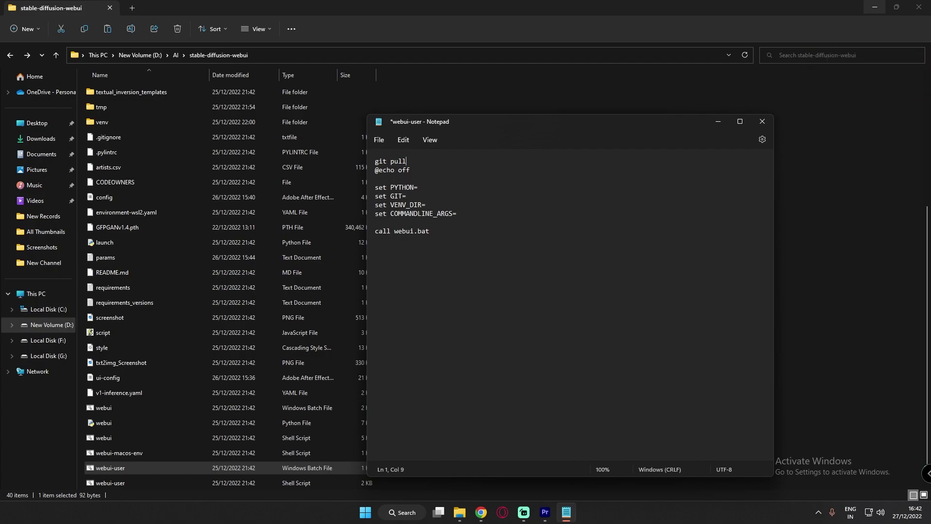
key(Return)
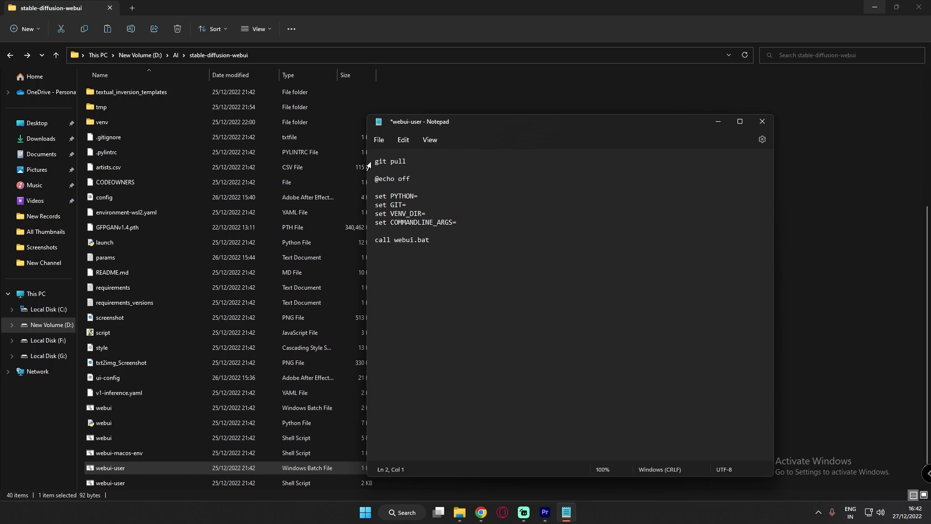
text(pause)
Save webui-user.bat and close Notepad
click(380, 139)
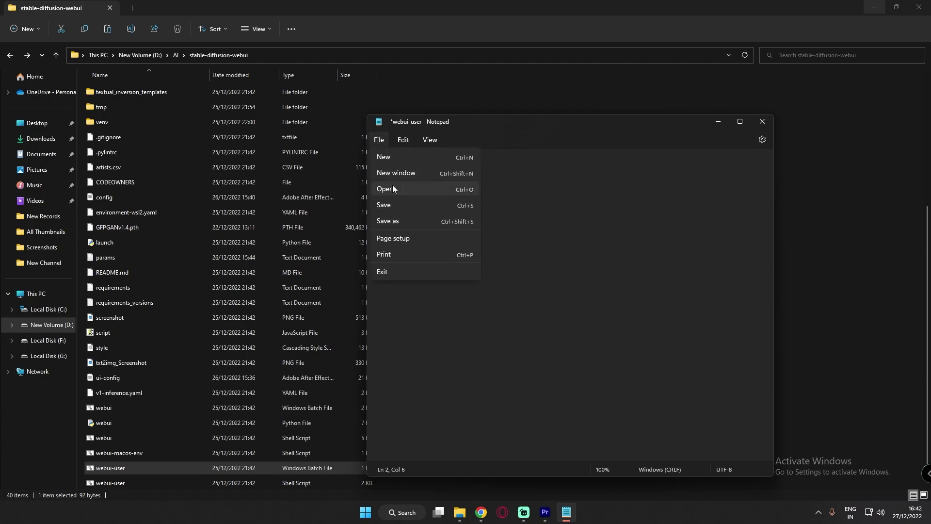
click(393, 202)
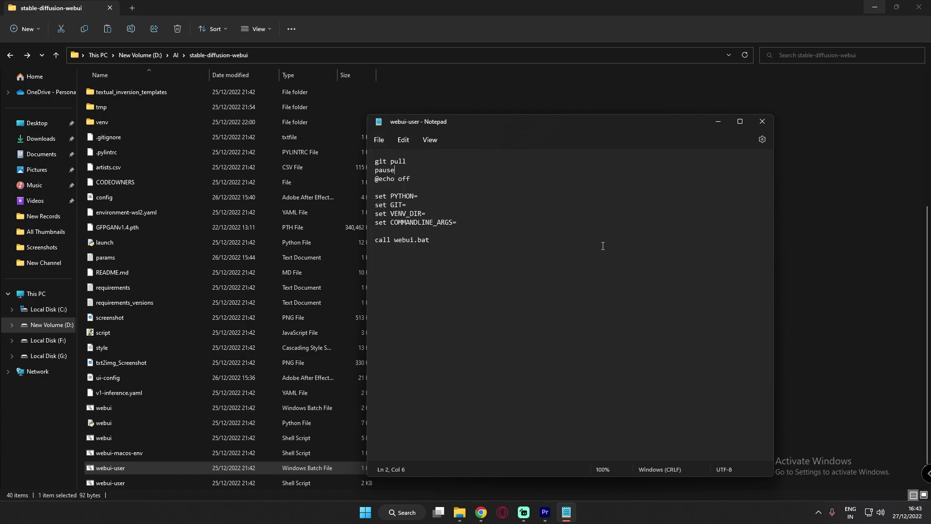
click(762, 122)
Run webui-user.bat past the pause and copy the local address 127.0.0.1:7860
double_click(116, 473)
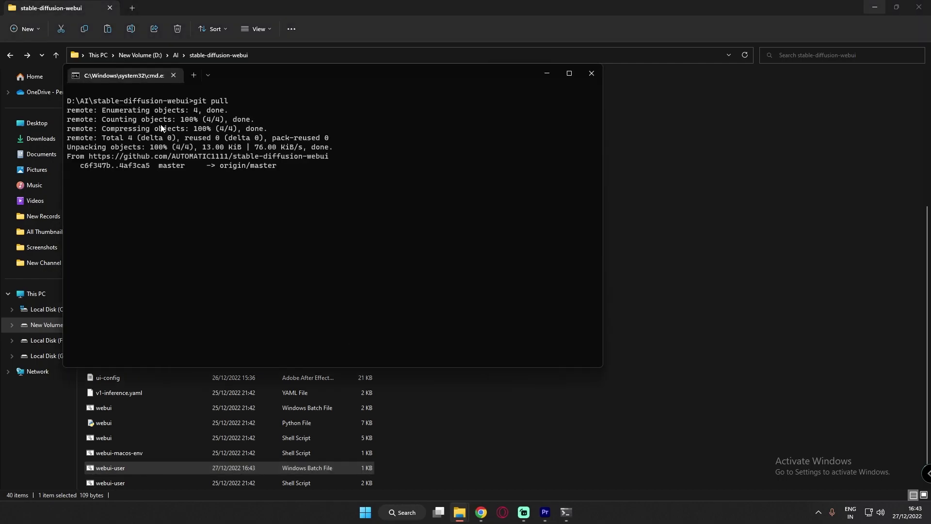
key(Return)
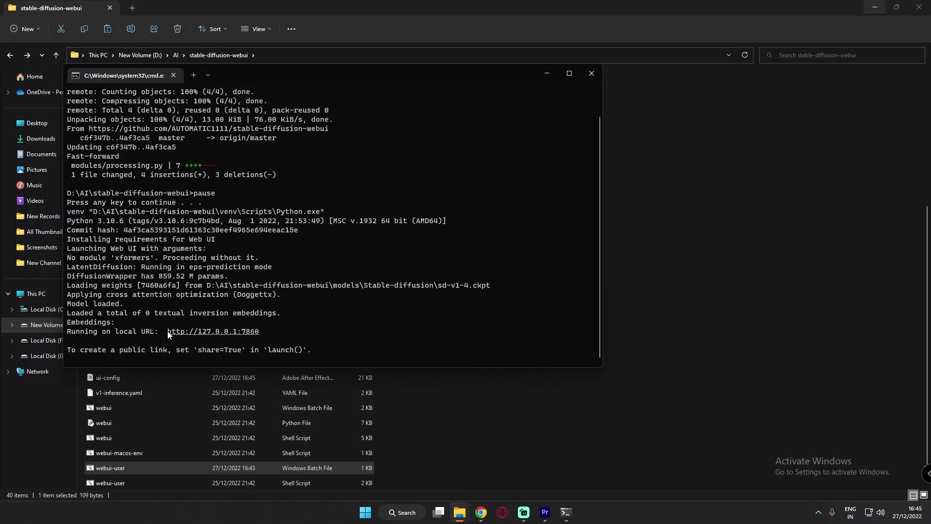
right_click(254, 331)
click(482, 513)
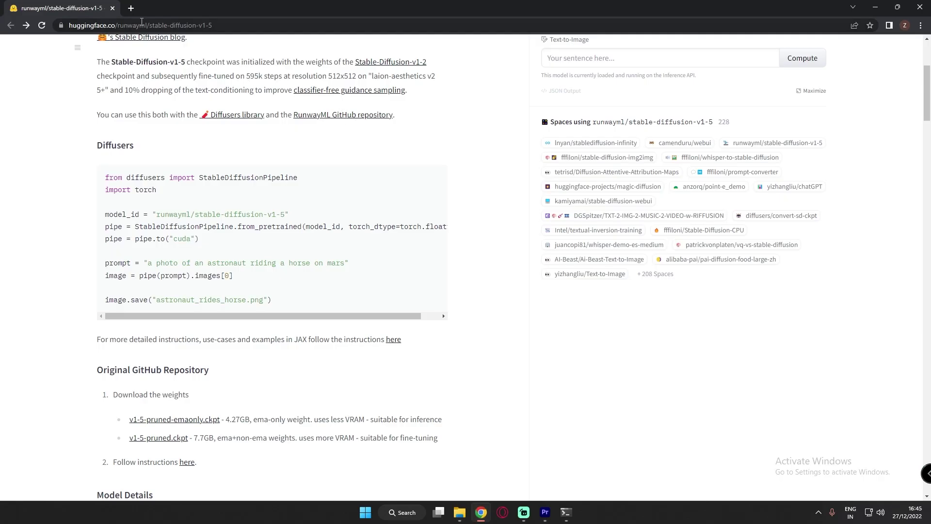
Load 127.0.0.1:7860 in a new browser tab and expand the Stable Diffusion checkpoint list
key(ctrl+t)
text(http://127.0.0.1:7860)
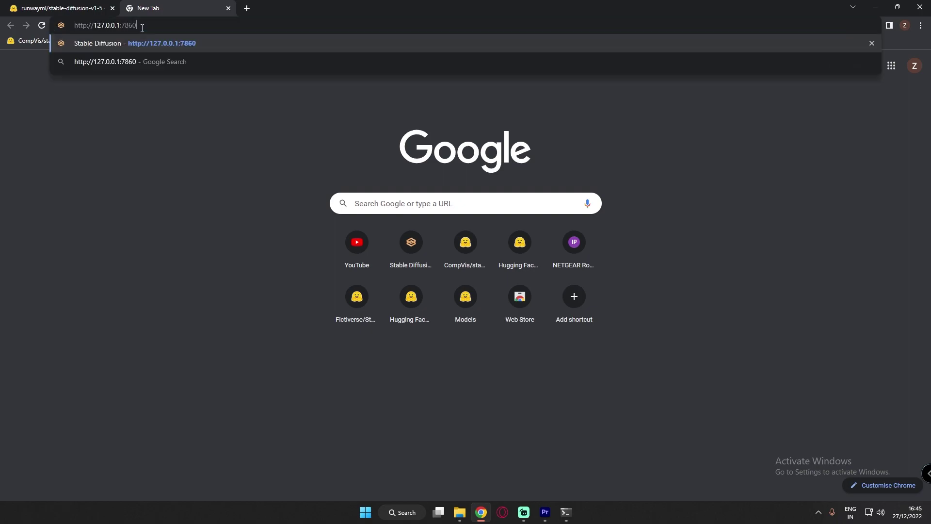
click(152, 42)
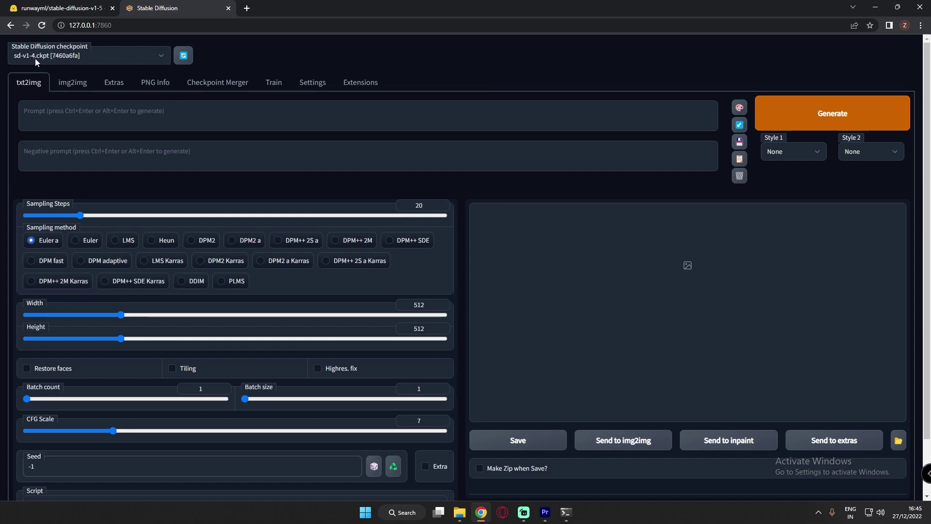
click(160, 57)
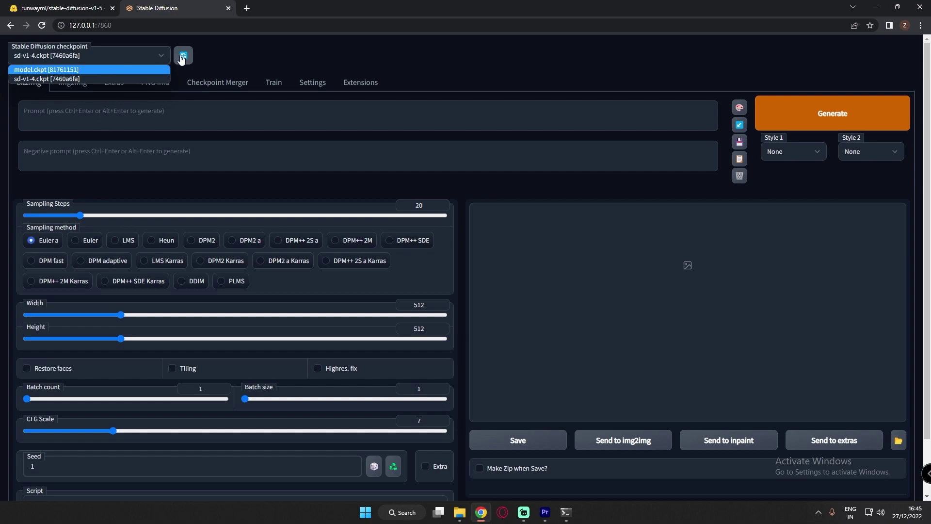
Select model.ckpt [81761151] as the checkpoint in place of sd-v1-4.ckpt
click(48, 74)
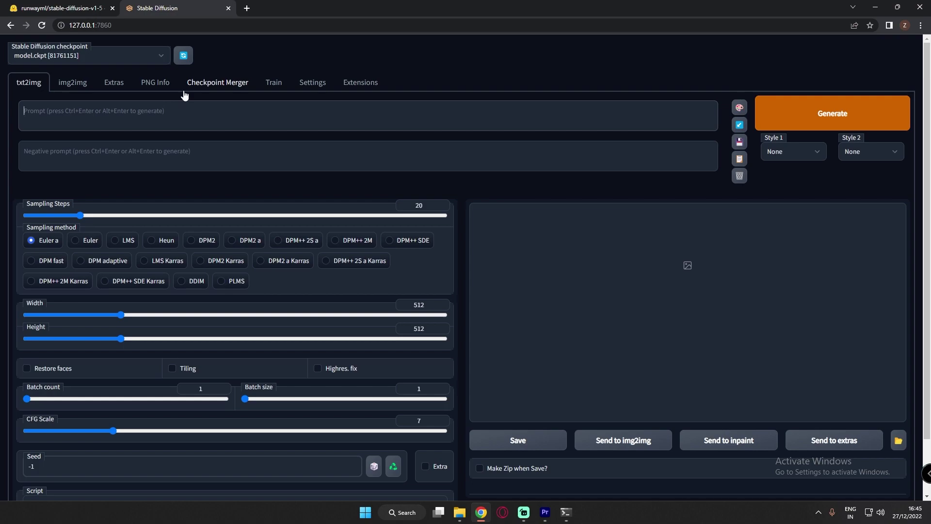
Type 'guns and red roses' into the txt2img prompt box
text(guns )
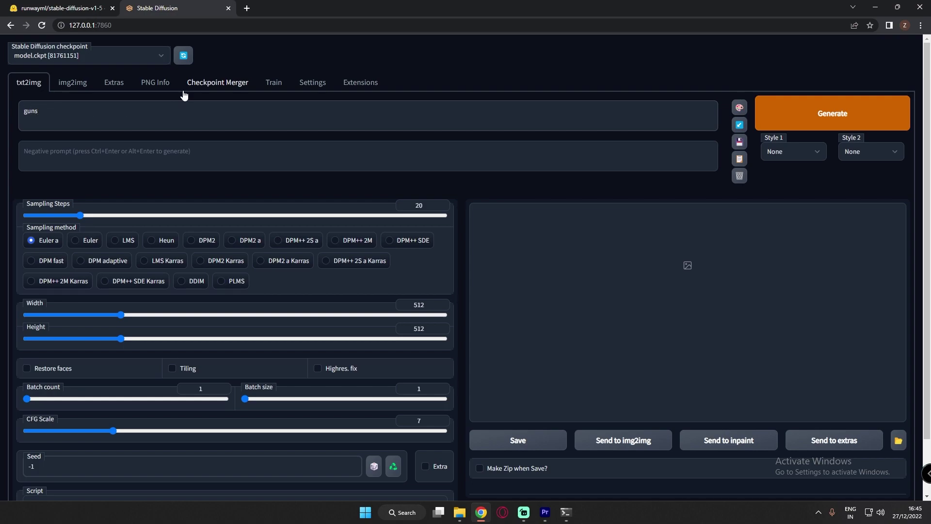
text(and red roses)
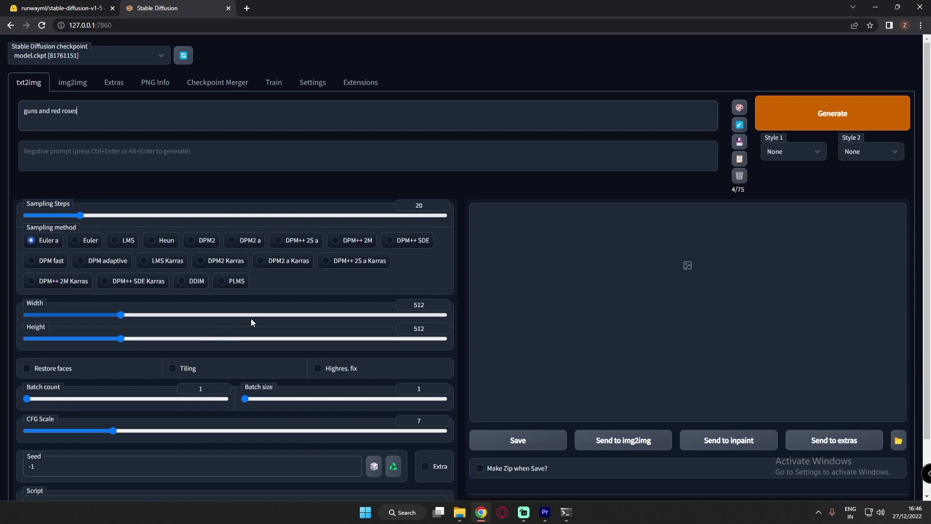
Tick Restore faces and set Batch count to 5
scroll(24, 324, down, 1)
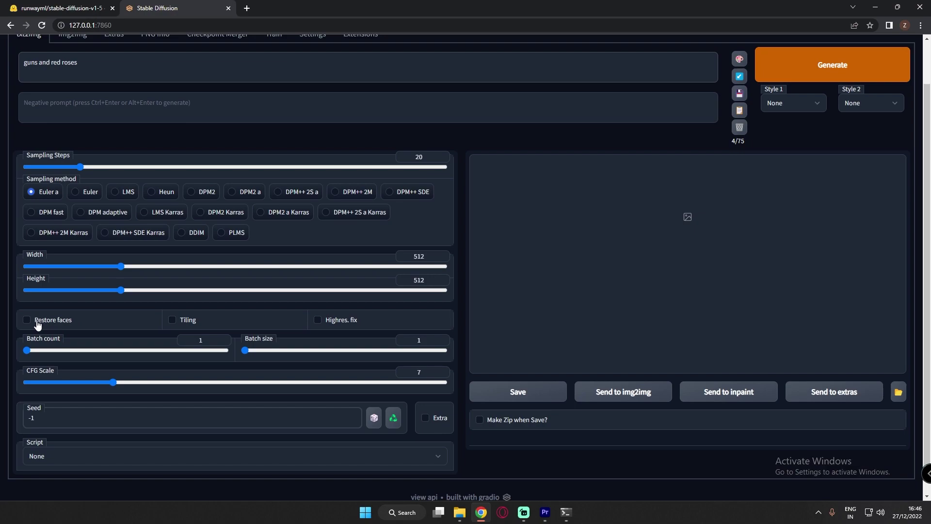
click(27, 320)
drag(27, 350, 36, 354)
scroll(339, 385, up, 1)
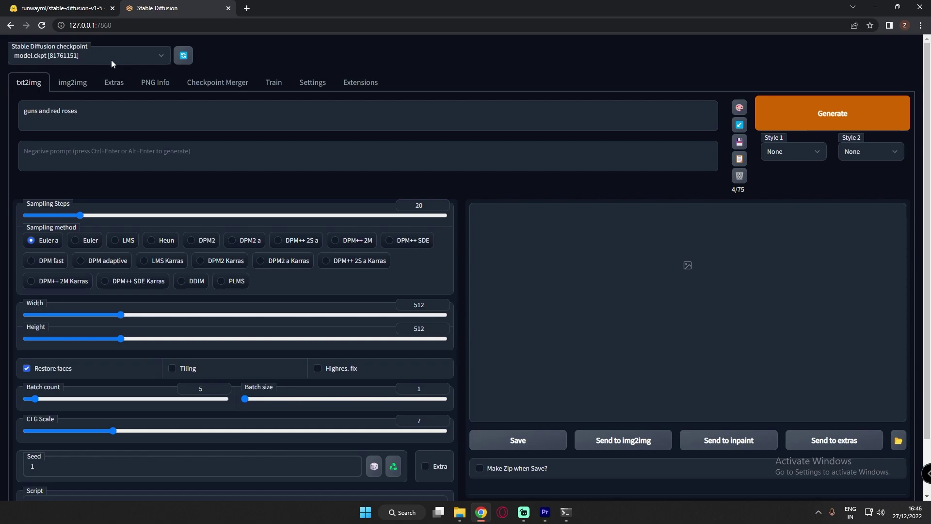
In Settings, set face restoration to GFPGAN and CodeFormer weight to 0.53, then return to txt2img
click(322, 86)
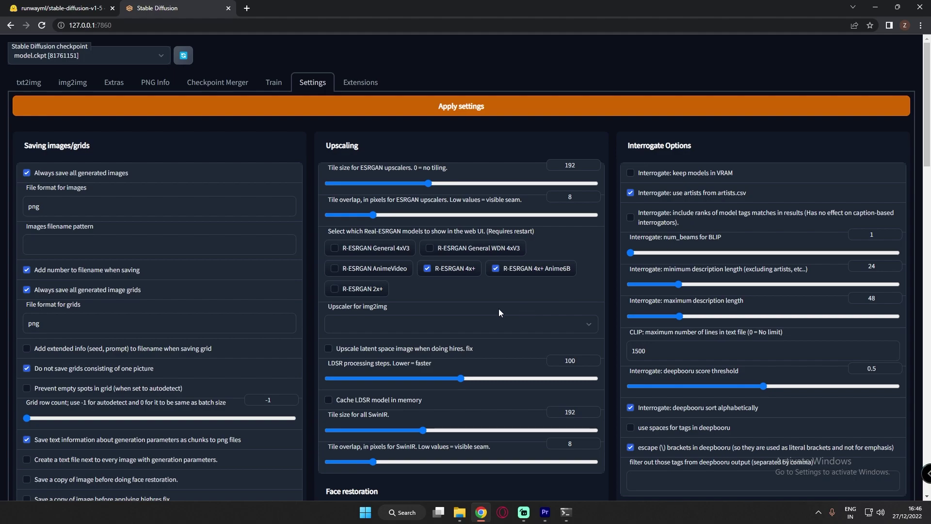
scroll(500, 313, down, 2)
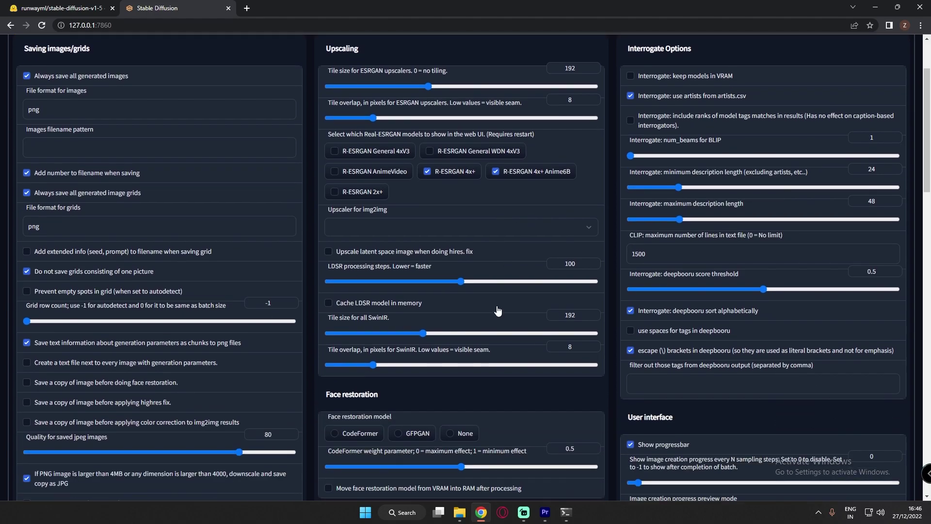
scroll(498, 310, down, 3)
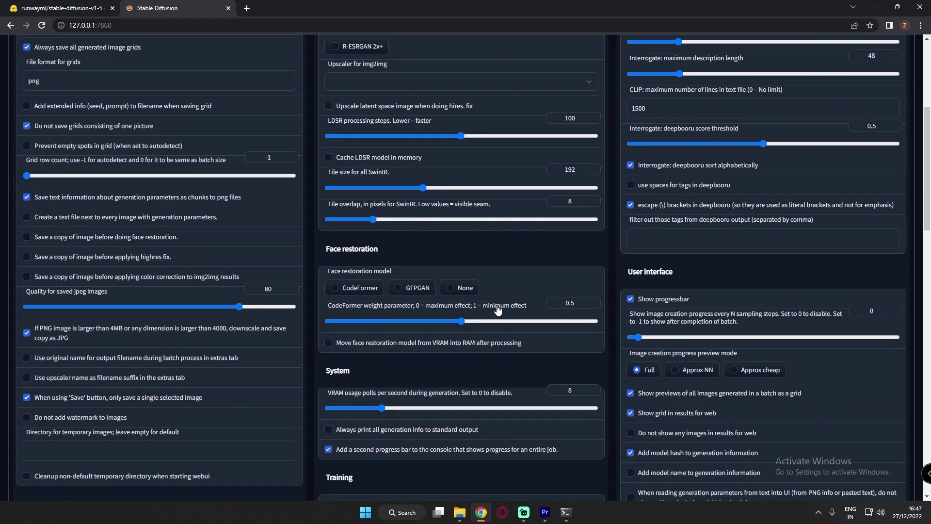
click(337, 293)
click(400, 290)
drag(461, 321, 488, 328)
scroll(242, 189, up, 5)
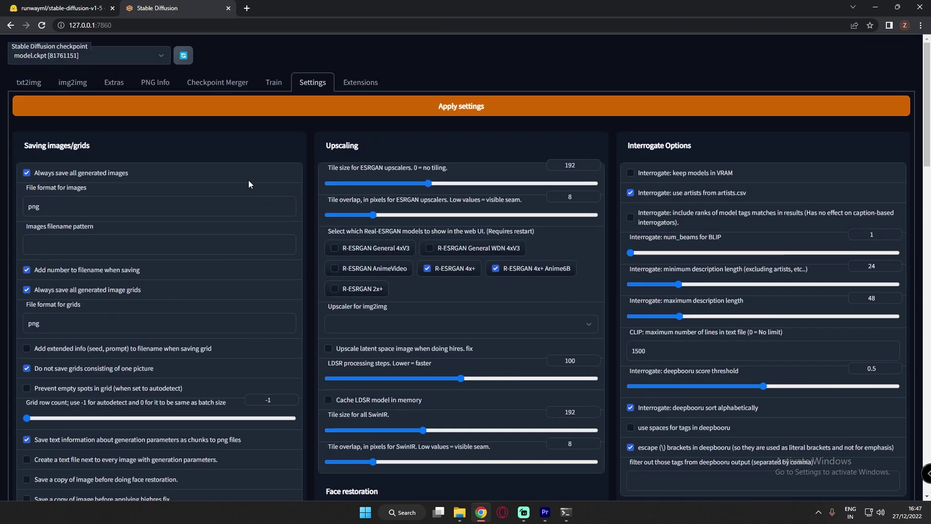
click(31, 82)
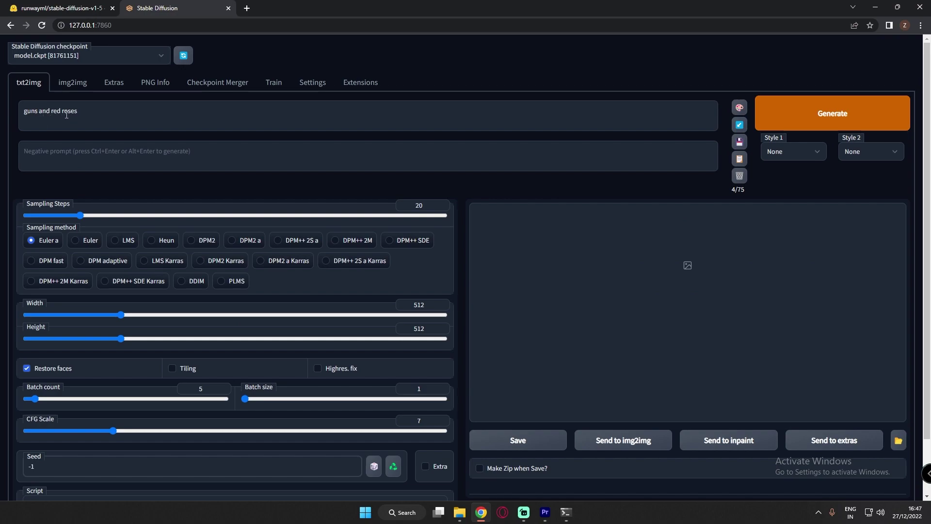
Start generating the guns and red roses batch and bring the Command Prompt terminal forward to watch progress
click(861, 124)
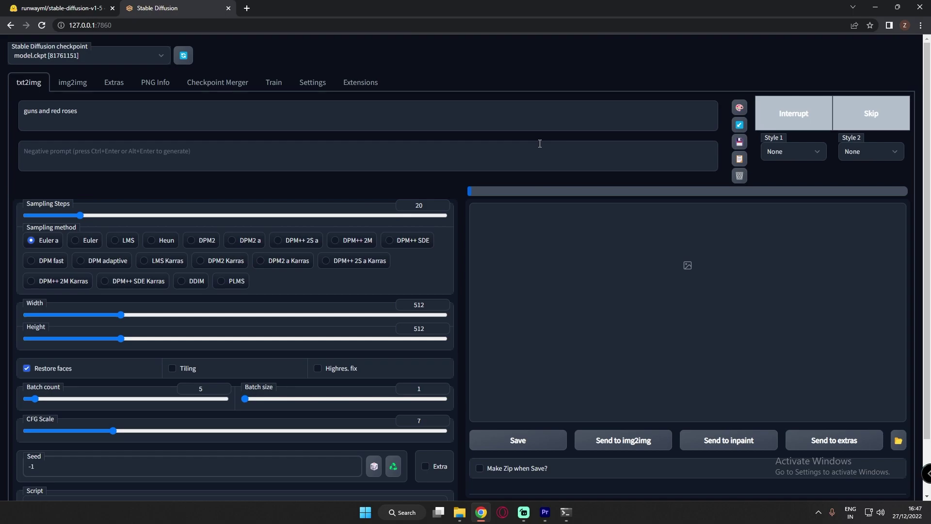
click(566, 512)
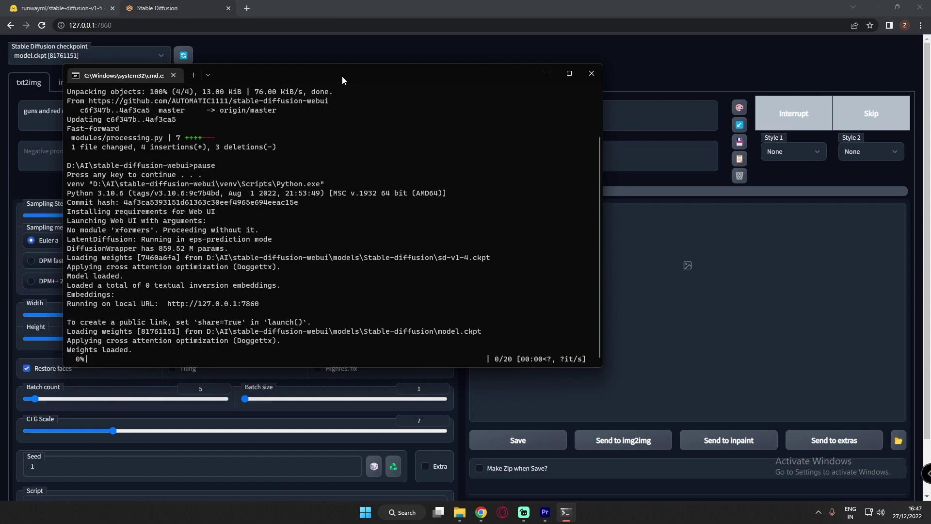
drag(342, 77, 475, 107)
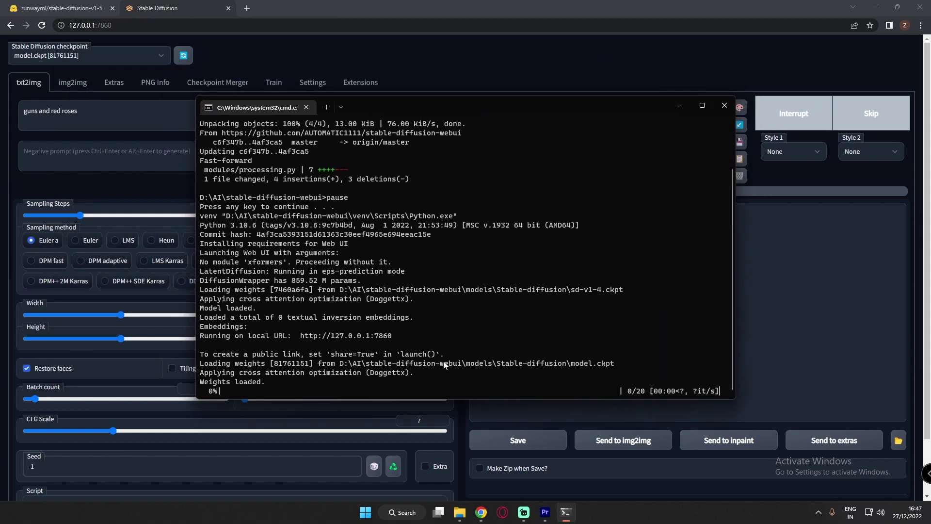
click(681, 106)
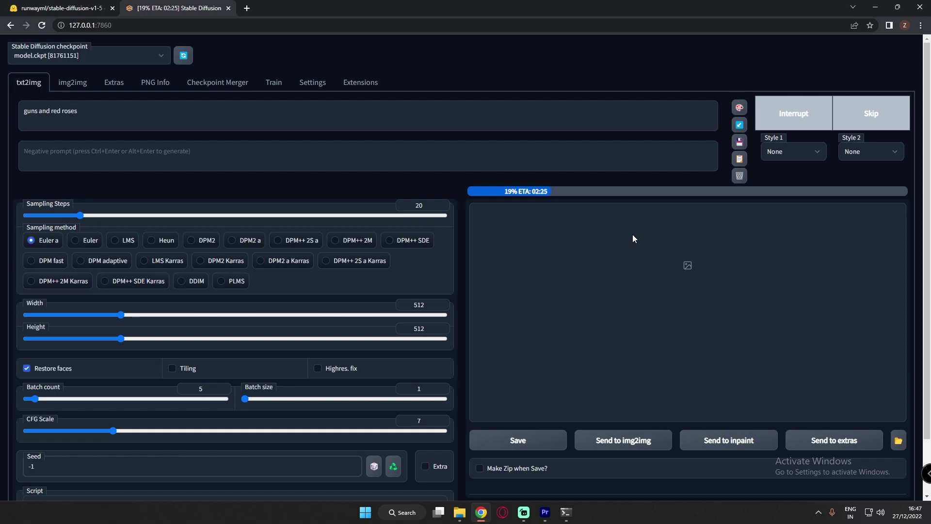
click(570, 512)
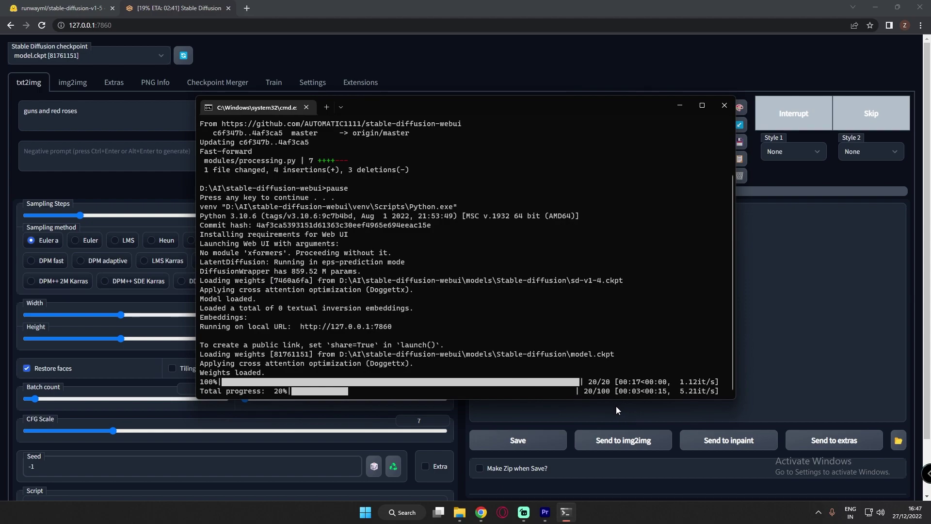
click(678, 106)
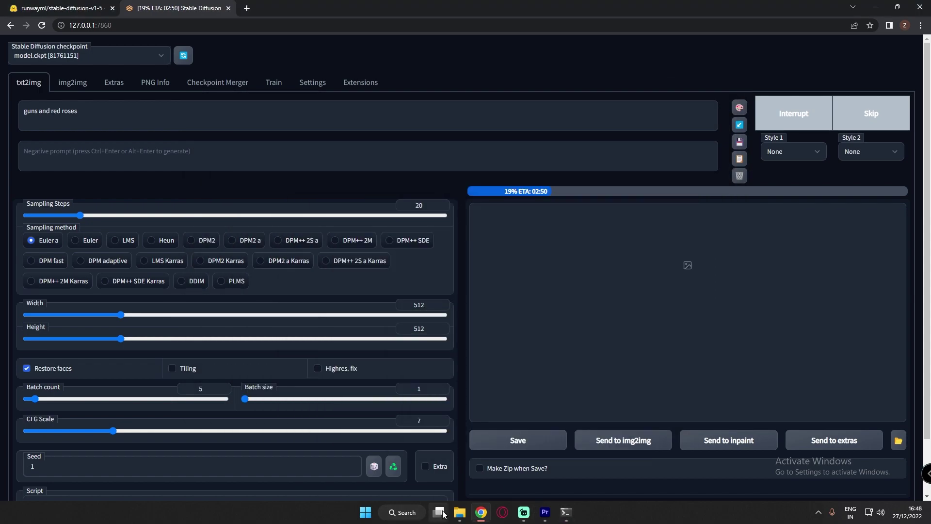
In the web UI folder, open outputs\txt2img-images to see the generated images
mouse_move(460, 512)
click(444, 429)
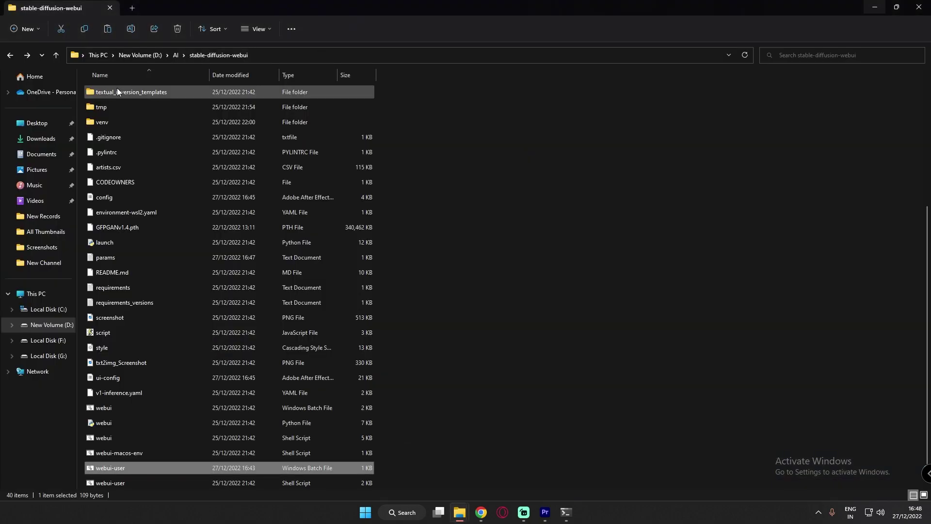
scroll(141, 174, up, 5)
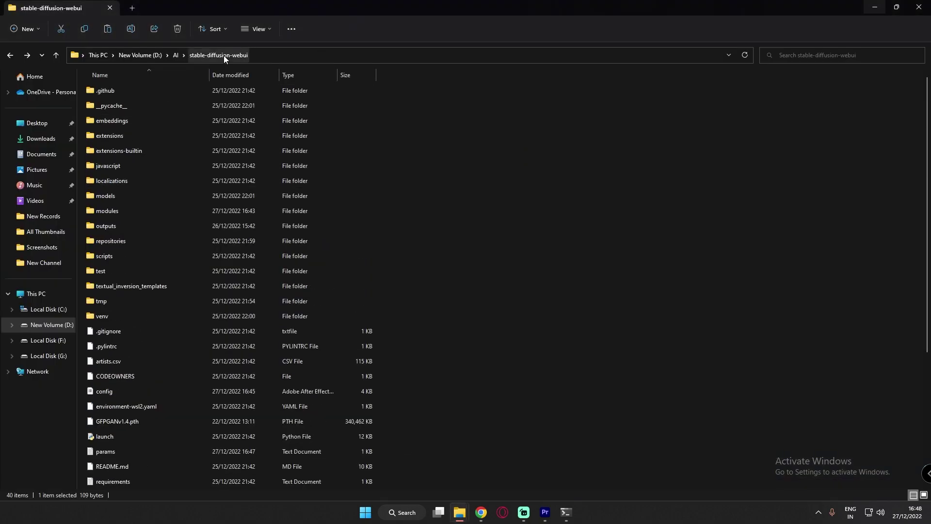
double_click(111, 226)
double_click(124, 92)
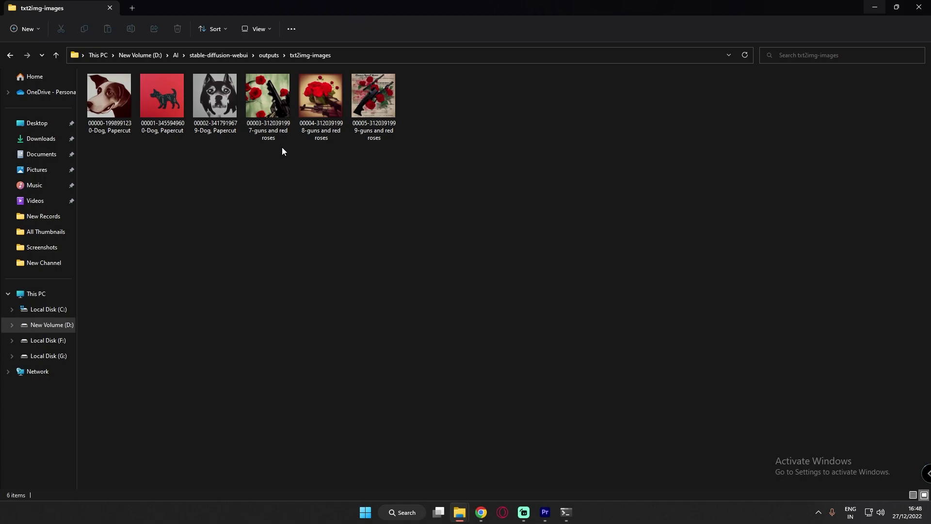
View the guns and red roses images 00003 through 00007 one by one in Photos
double_click(275, 106)
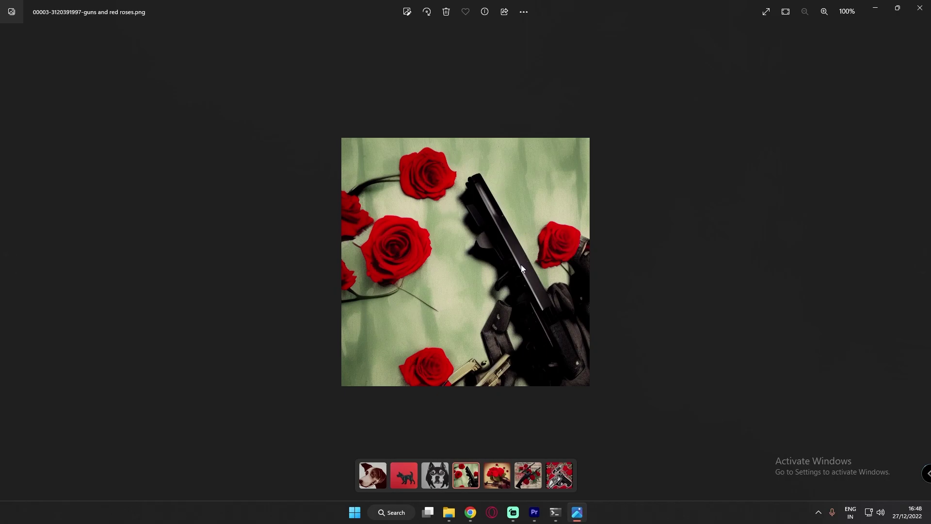
key(Right)
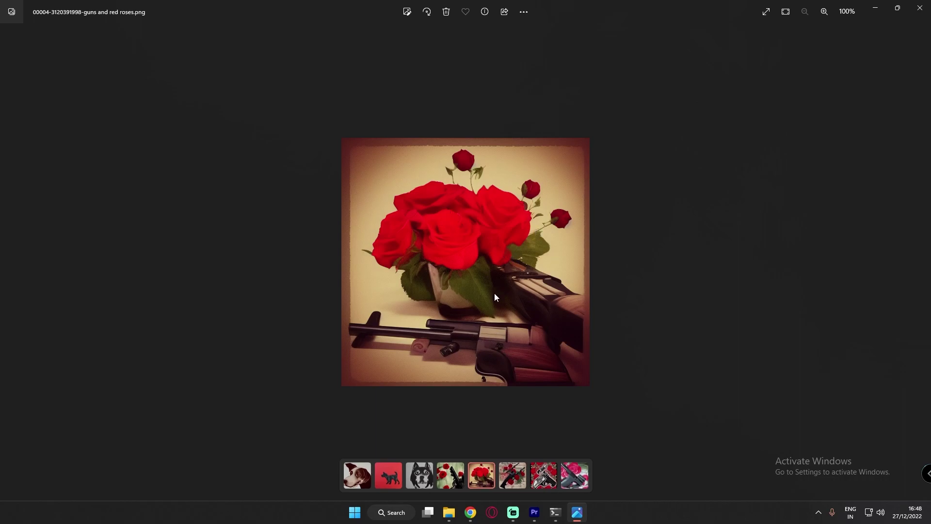
key(Right)
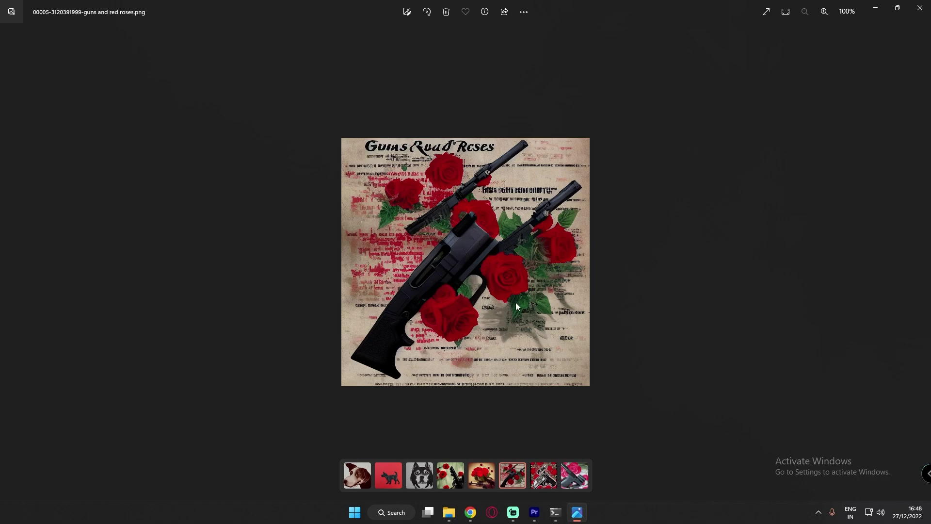
key(Right)
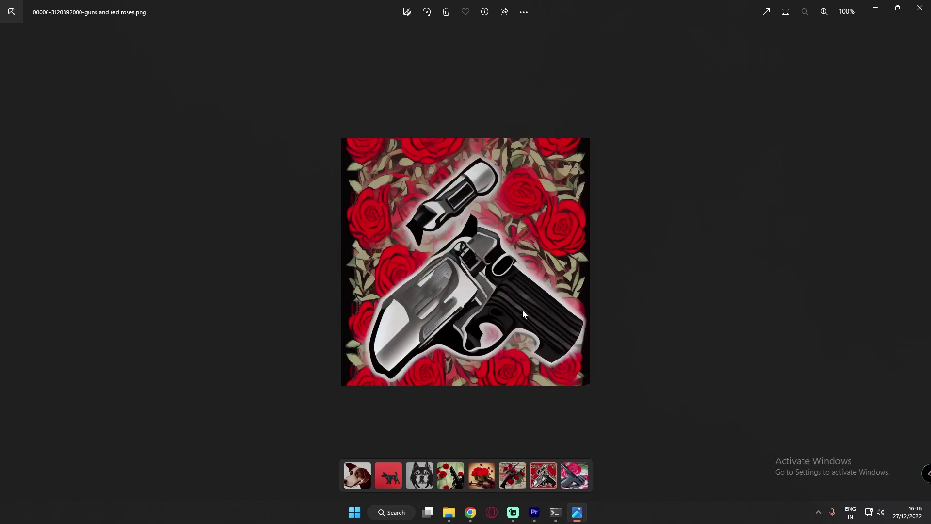
key(Right)
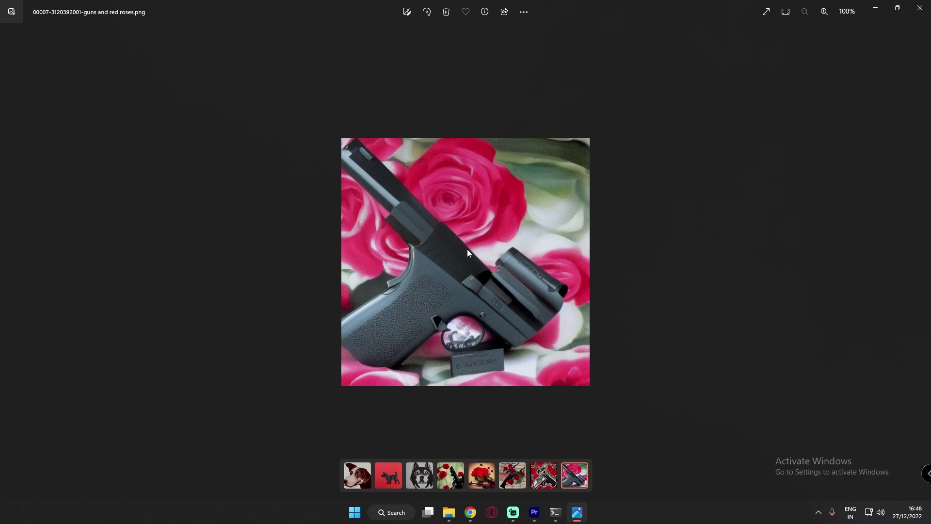
Close Photos, return to the web UI gallery, and enlarge the third result showing roses in a vase
click(920, 8)
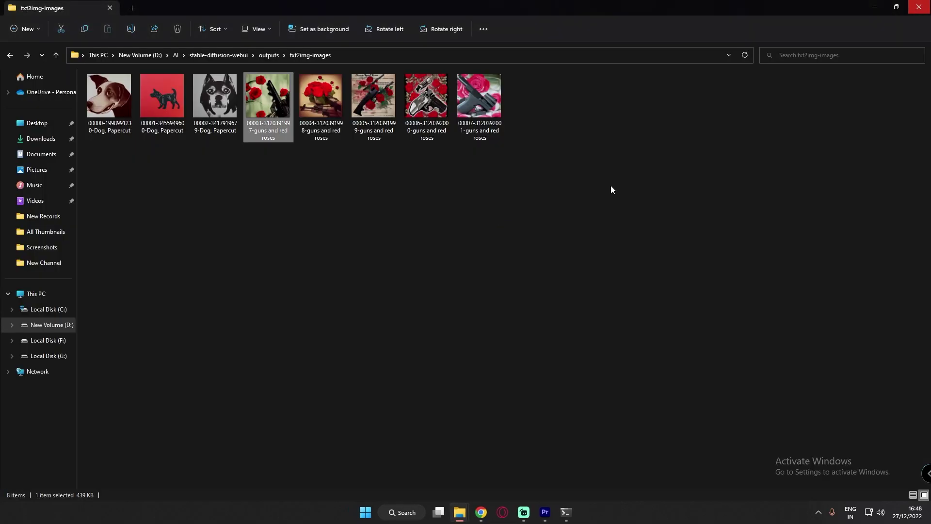
click(481, 512)
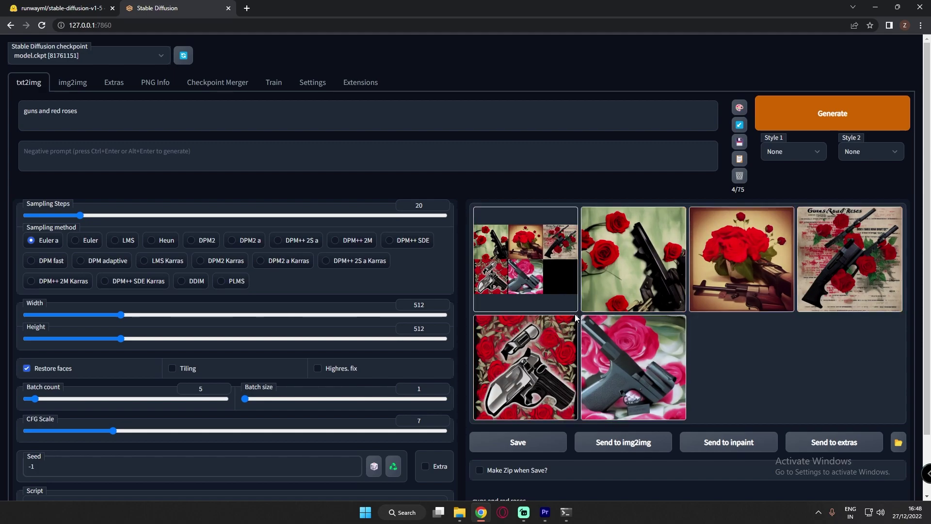
click(605, 292)
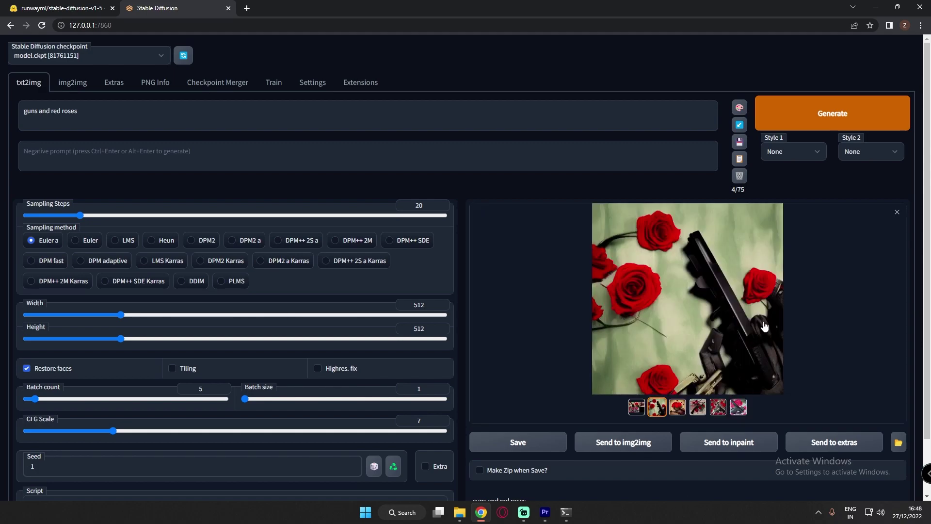
click(586, 334)
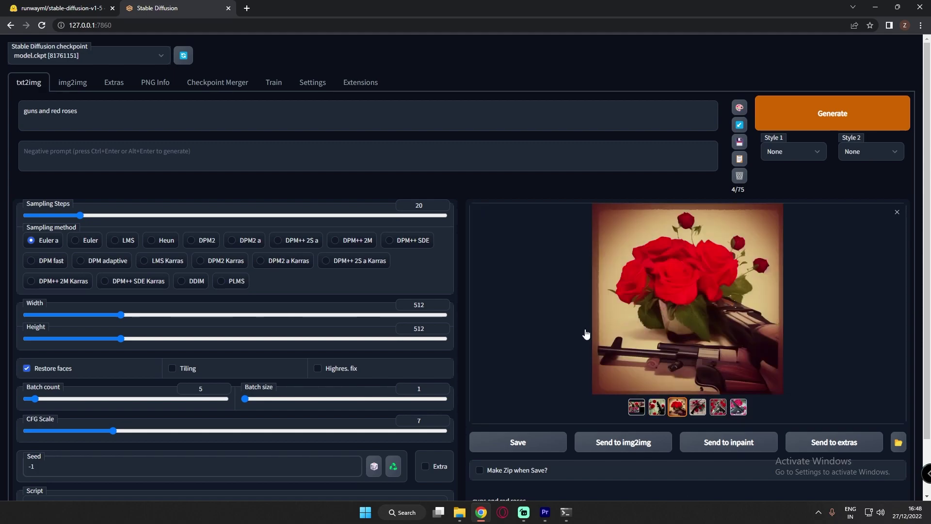
Change the prompt from 'guns and red roses' to 'skull with red roses' and generate with Ctrl+Enter
double_click(38, 110)
text(sku)
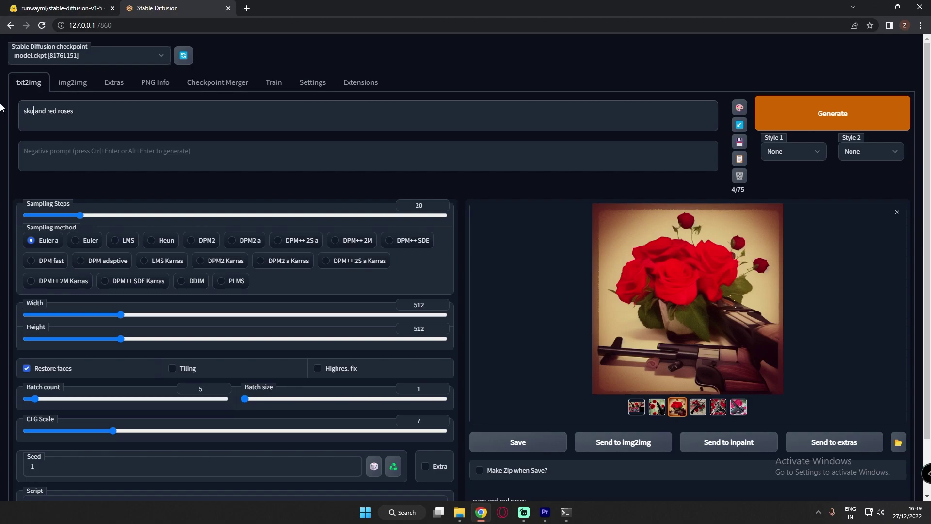
text(lss)
key(Delete)
key(Delete)
key(Delete)
key(Delete)
key(Delete)
key(BackSpace)
key(BackSpace)
text(l with)
key(Return)
key(BackSpace)
key(ctrl+Return)
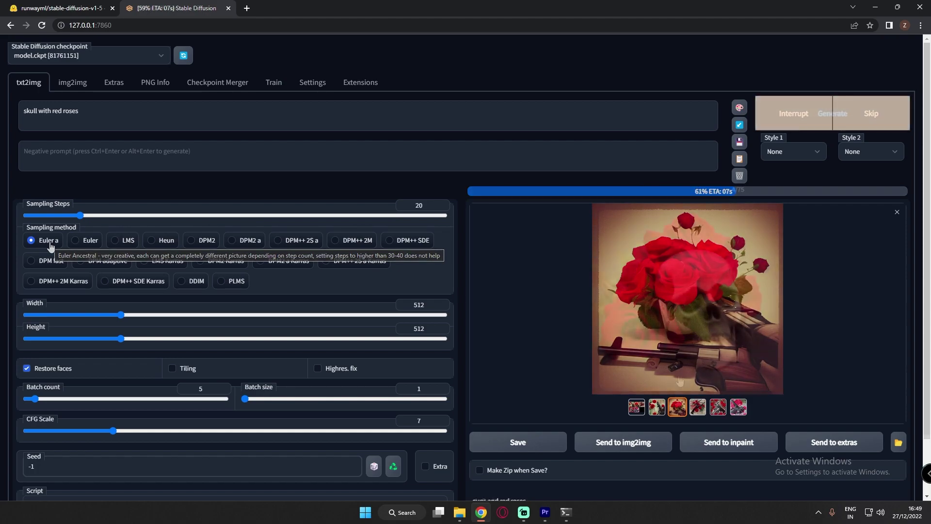
click(703, 405)
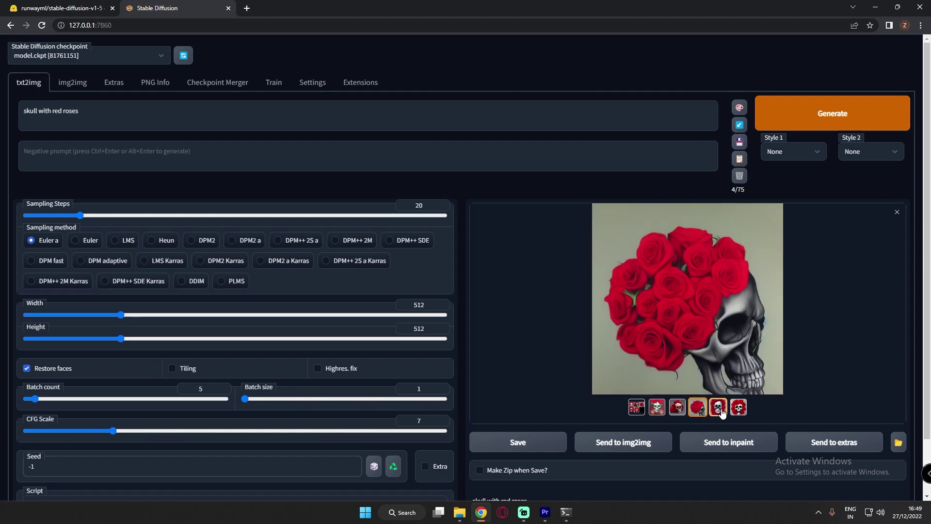
click(720, 408)
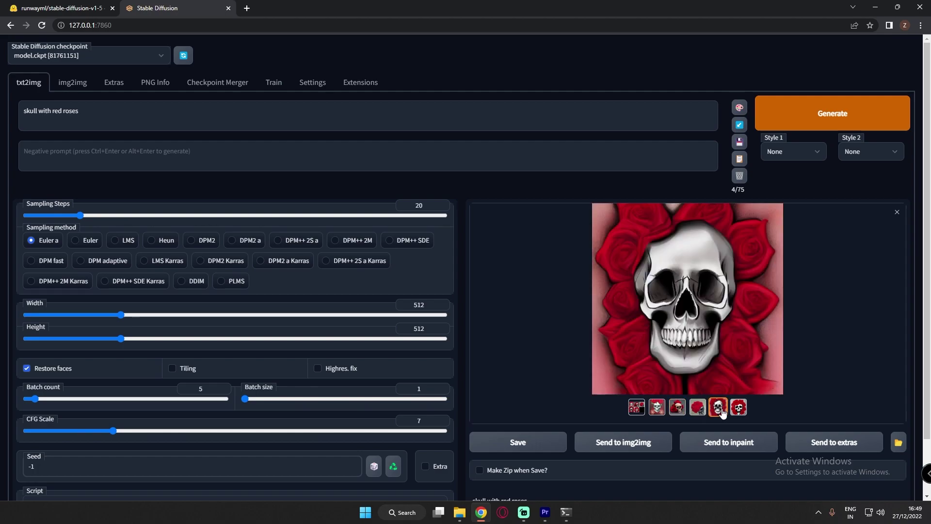
click(738, 408)
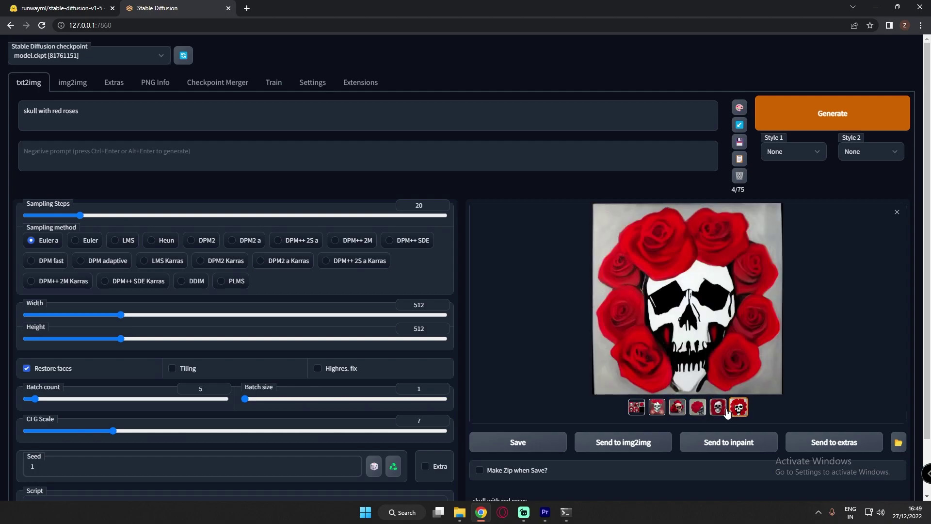
click(718, 408)
click(697, 409)
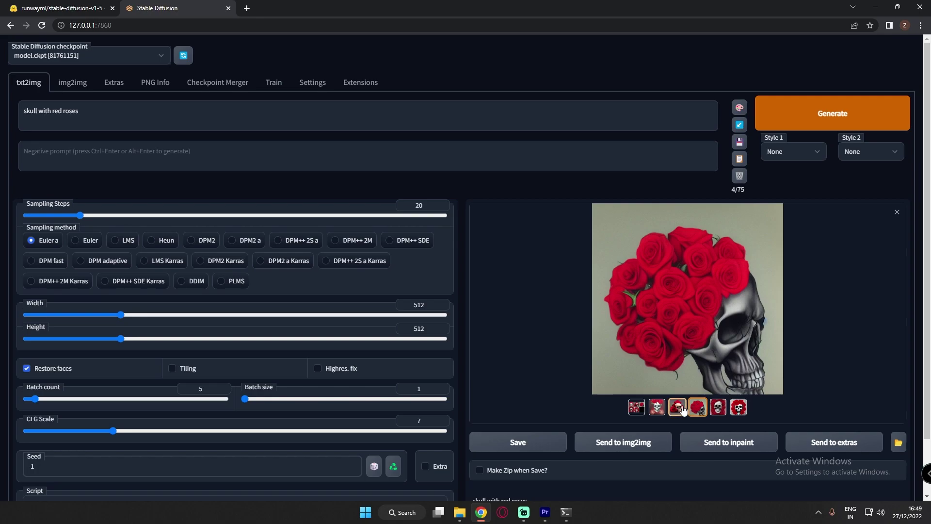
click(683, 410)
click(658, 410)
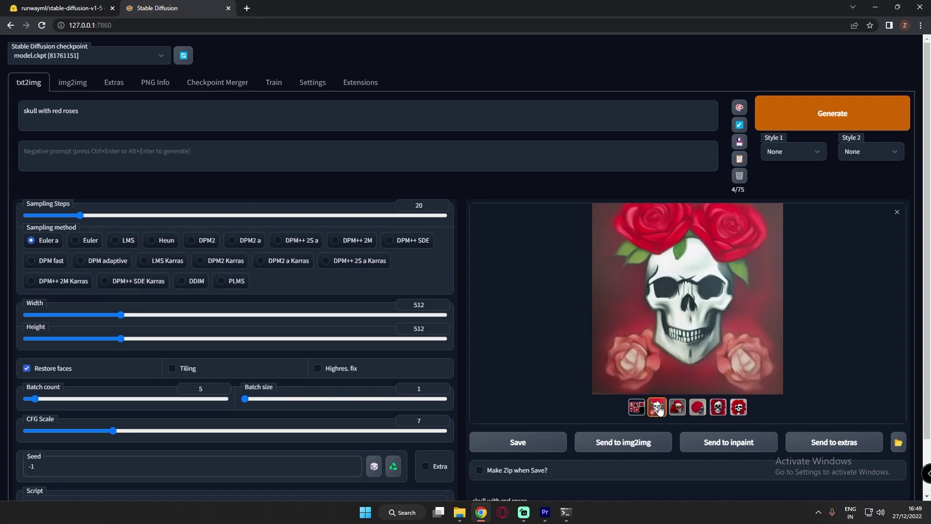
click(672, 411)
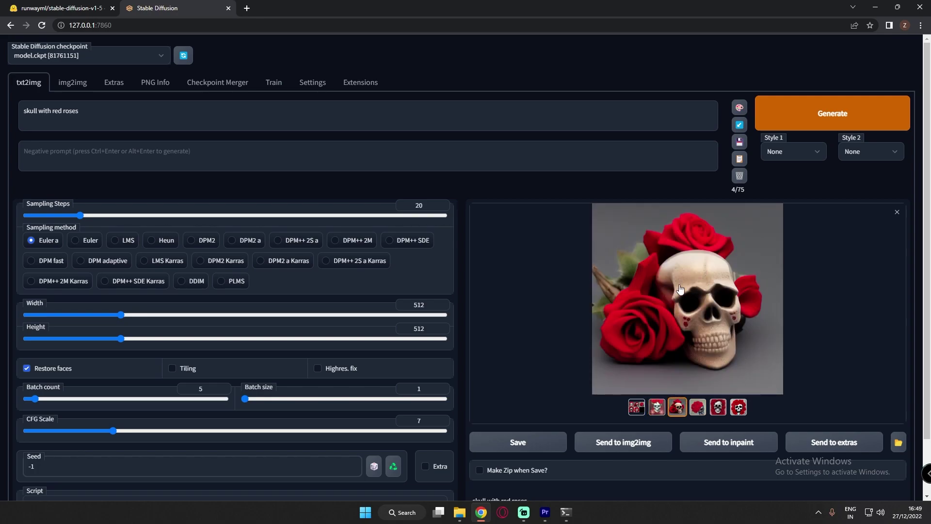